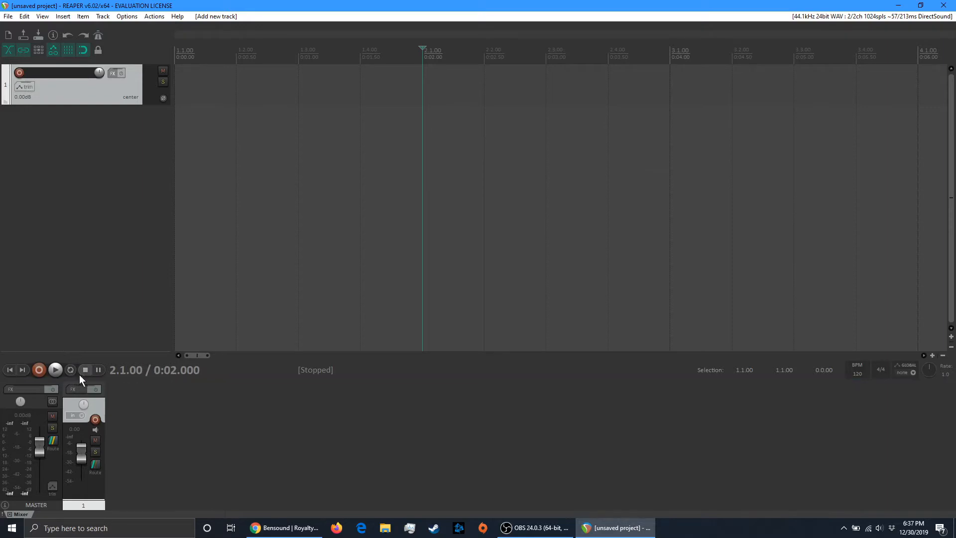
# Arm track 1, record a take of about 5 seconds from the project start, and disarm the track
pyautogui.click(21, 369)
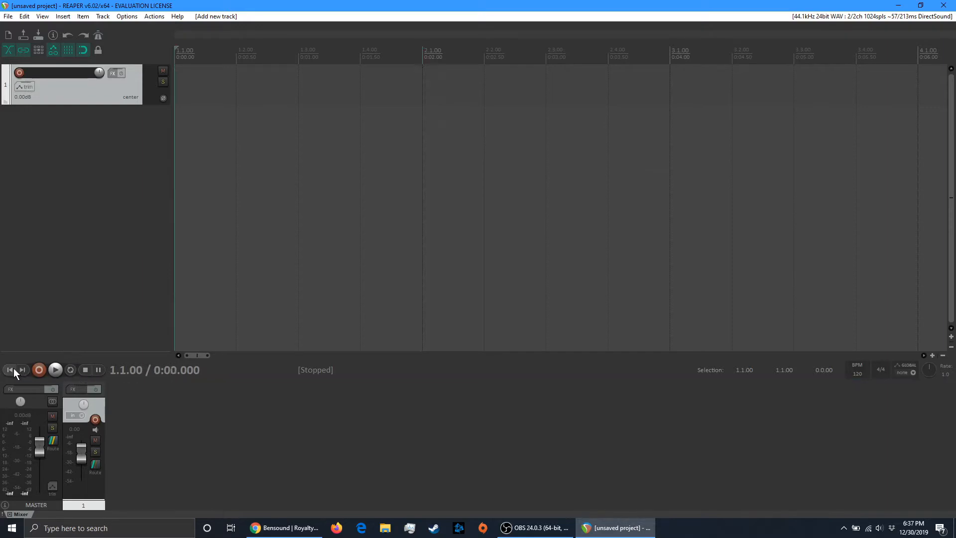
pyautogui.click(20, 73)
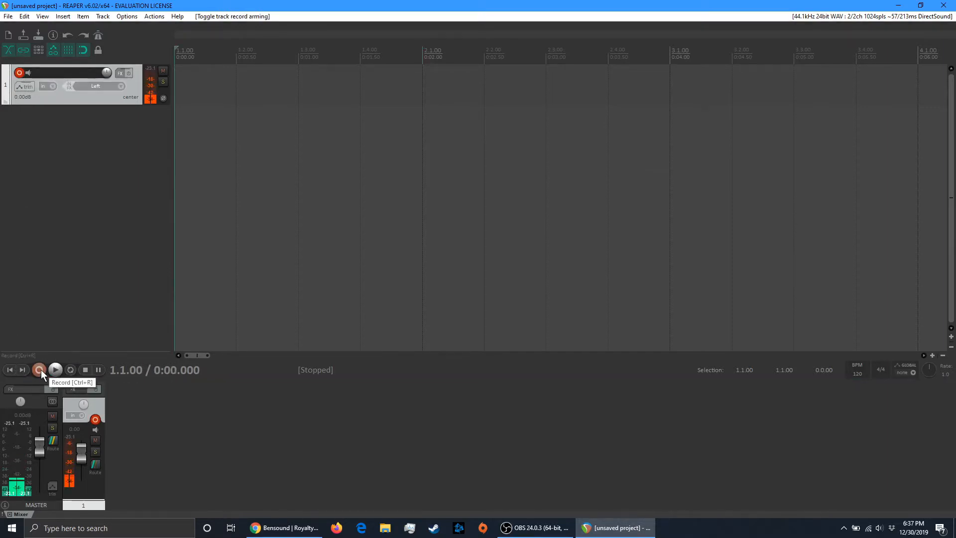
pyautogui.click(39, 369)
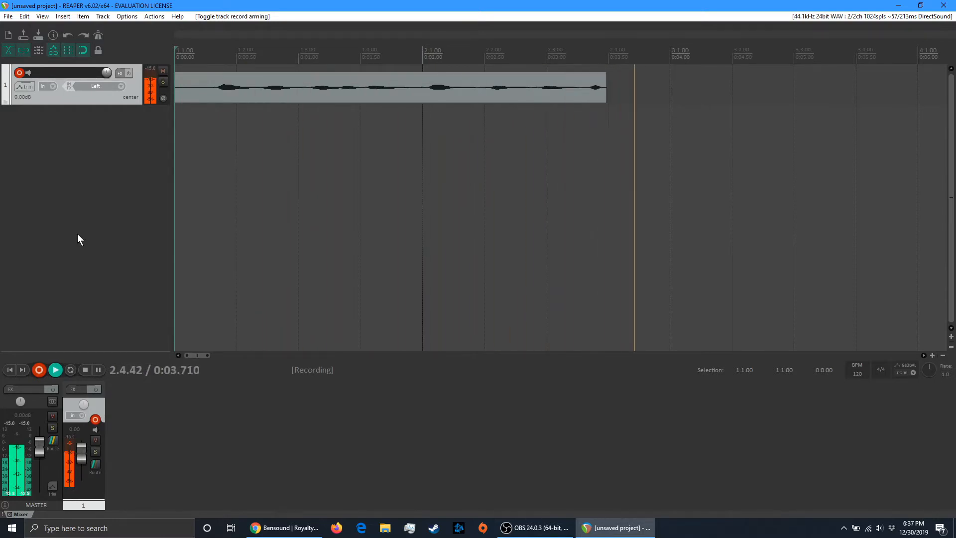
pyautogui.click(39, 370)
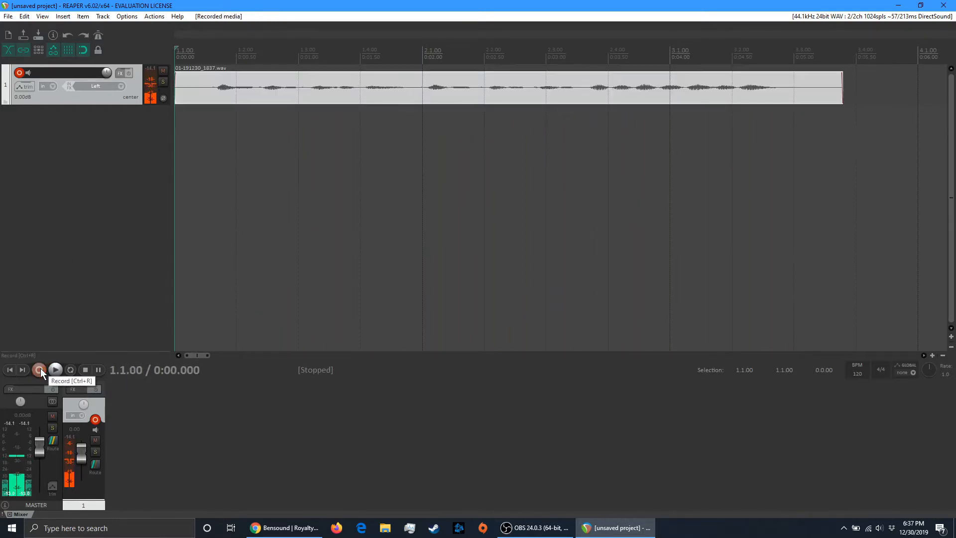
pyautogui.click(96, 421)
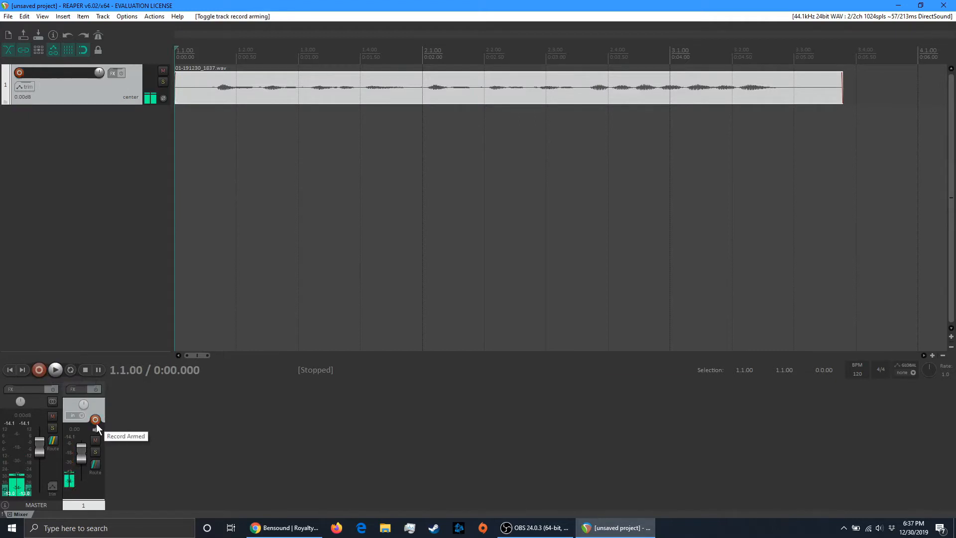
# Play back the recorded take from the project start, then return the edit cursor to the start
pyautogui.click(55, 370)
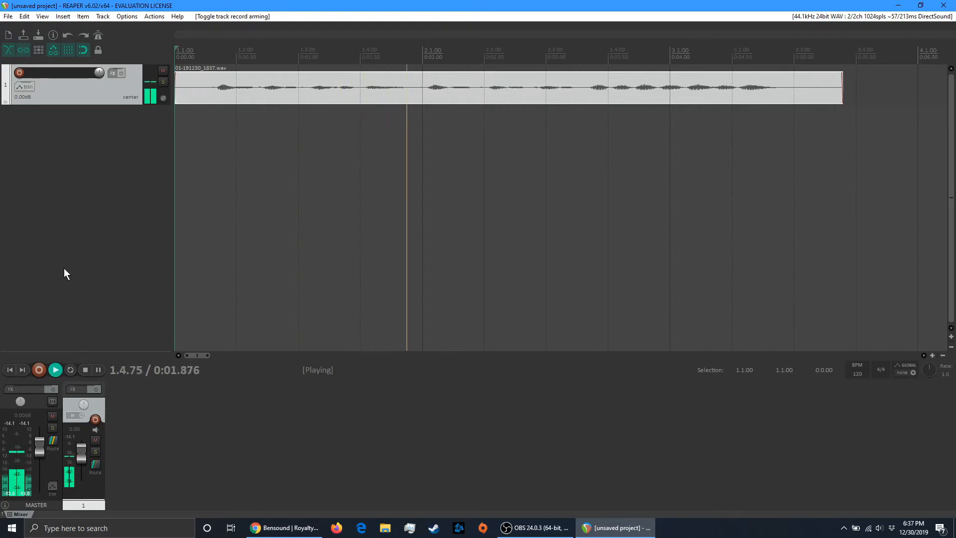
pyautogui.click(86, 370)
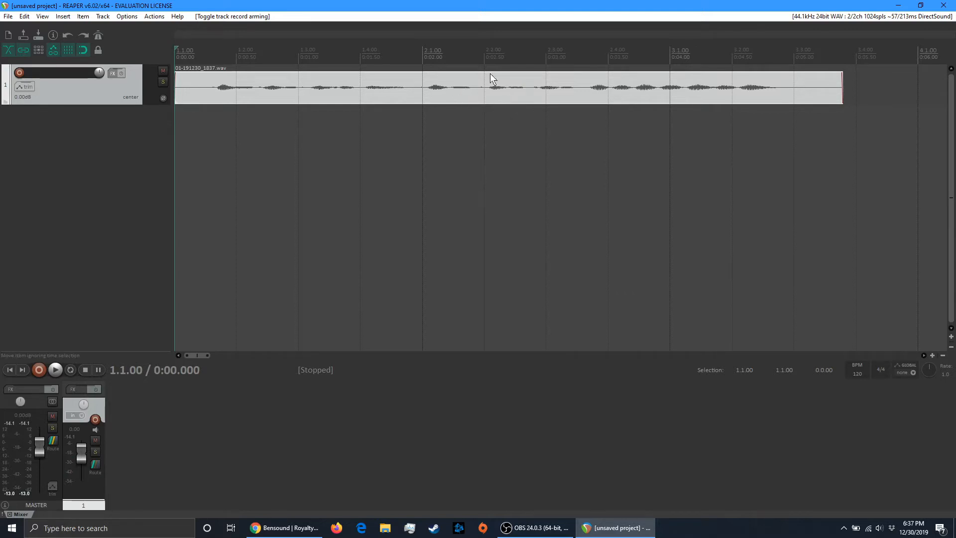
pyautogui.click(431, 88)
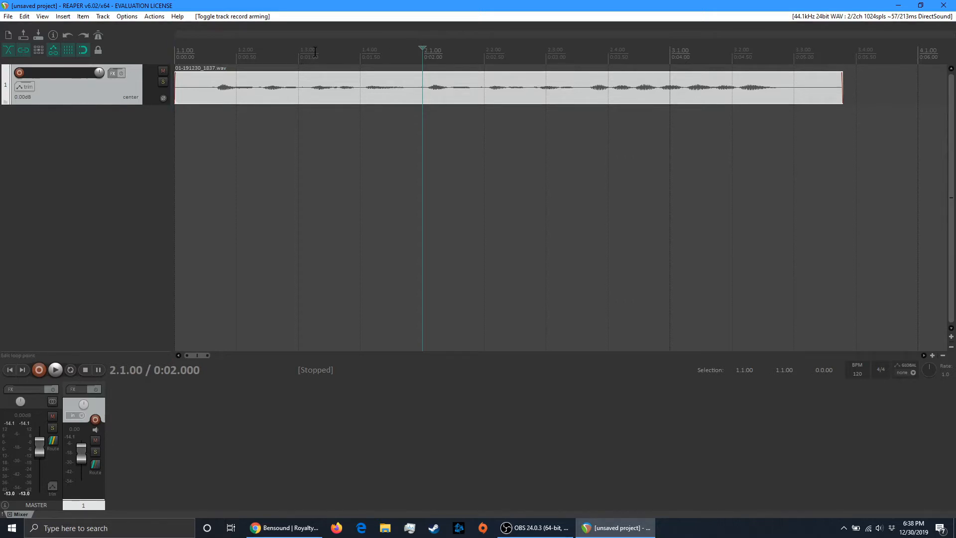
pyautogui.click(9, 371)
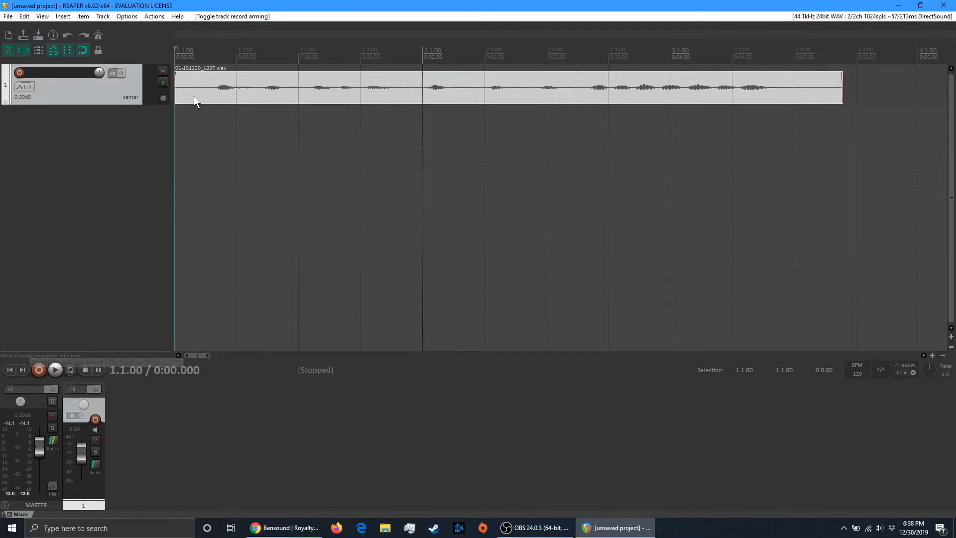
# Record a second take of about 3 seconds over the existing recording from 2.1.00, and disarm track 1
pyautogui.click(432, 87)
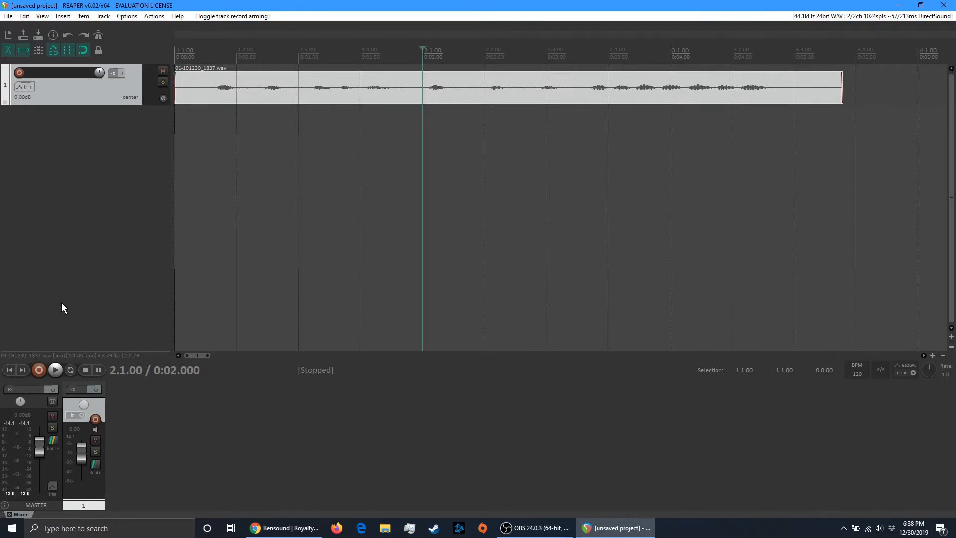
pyautogui.click(96, 419)
pyautogui.click(39, 370)
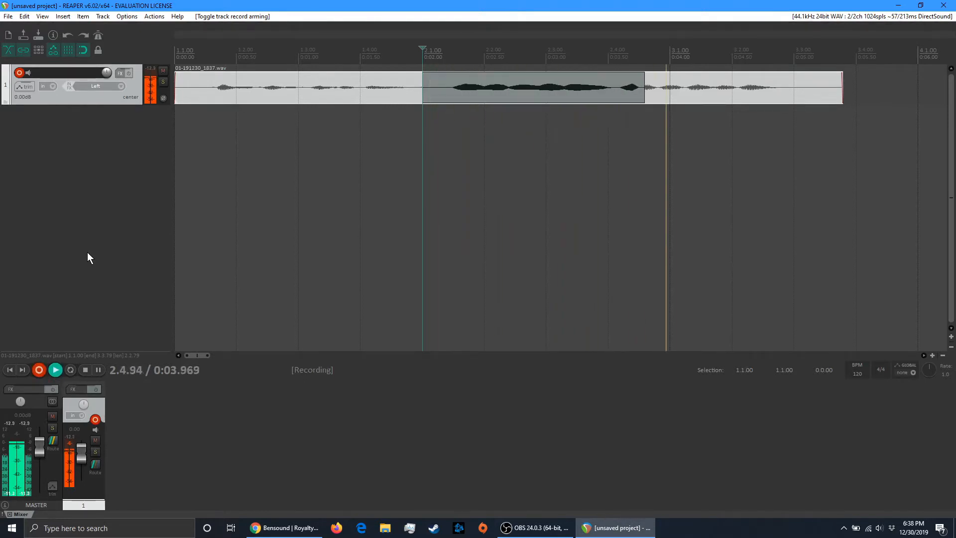
pyautogui.click(38, 370)
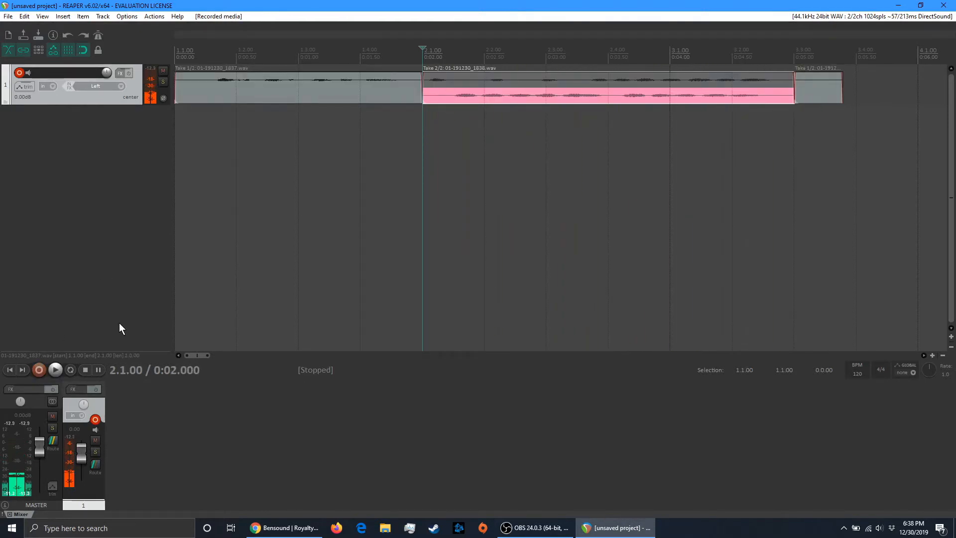
pyautogui.click(96, 419)
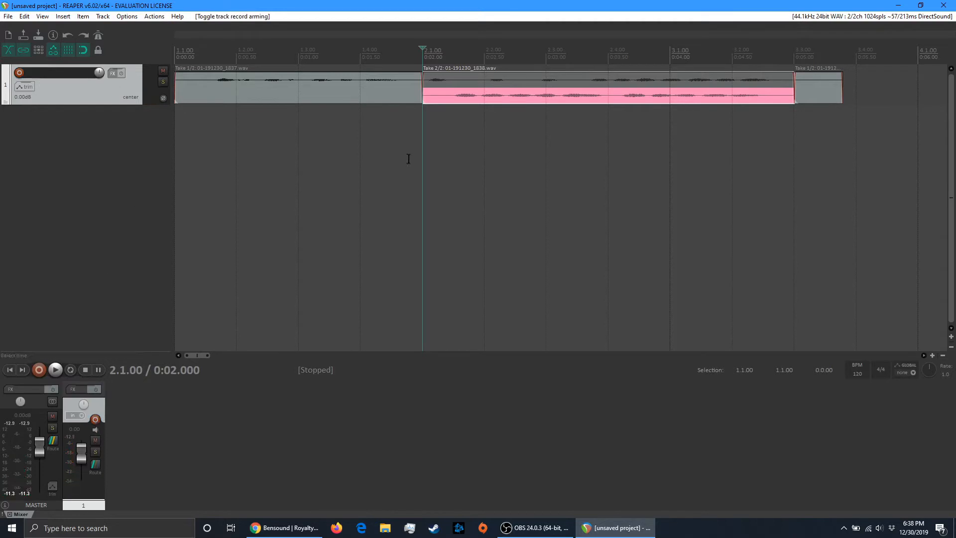
# Switch the section starting at 2.1.00 to its first take and audition it from 1.4.00
pyautogui.click(453, 81)
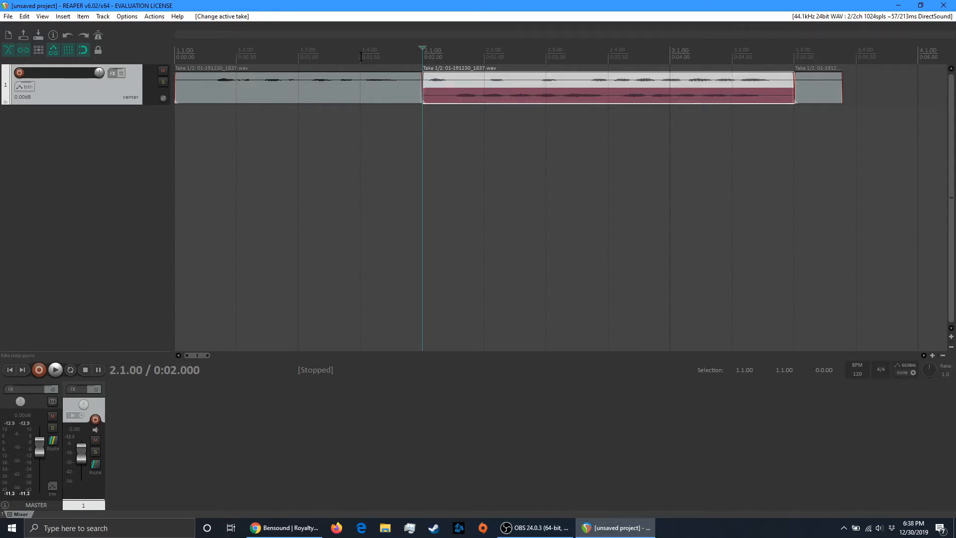
pyautogui.click(371, 90)
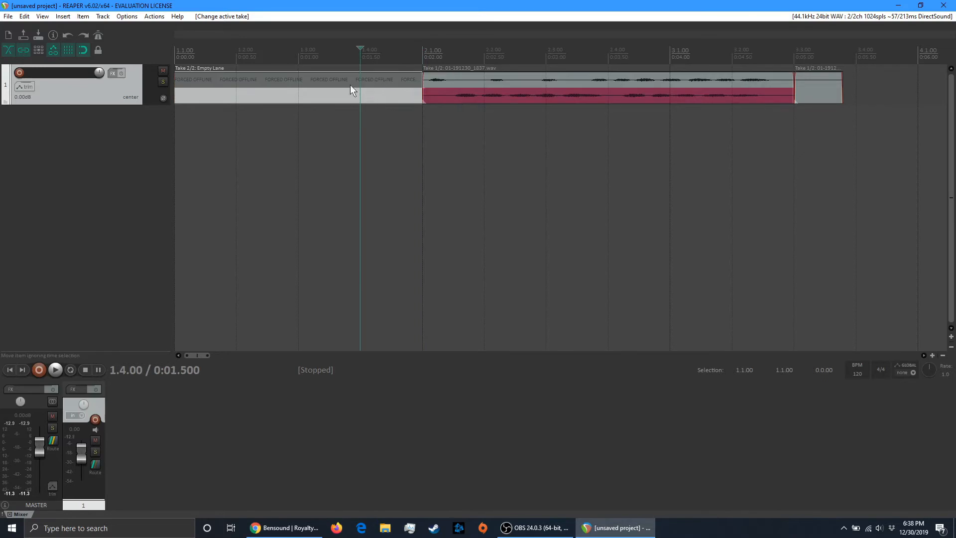
pyautogui.click(55, 370)
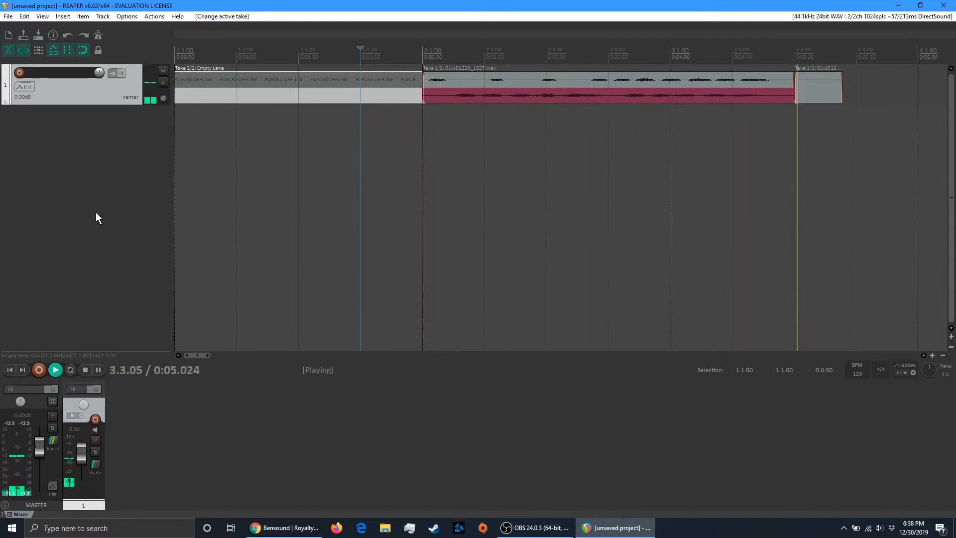
pyautogui.press('space')
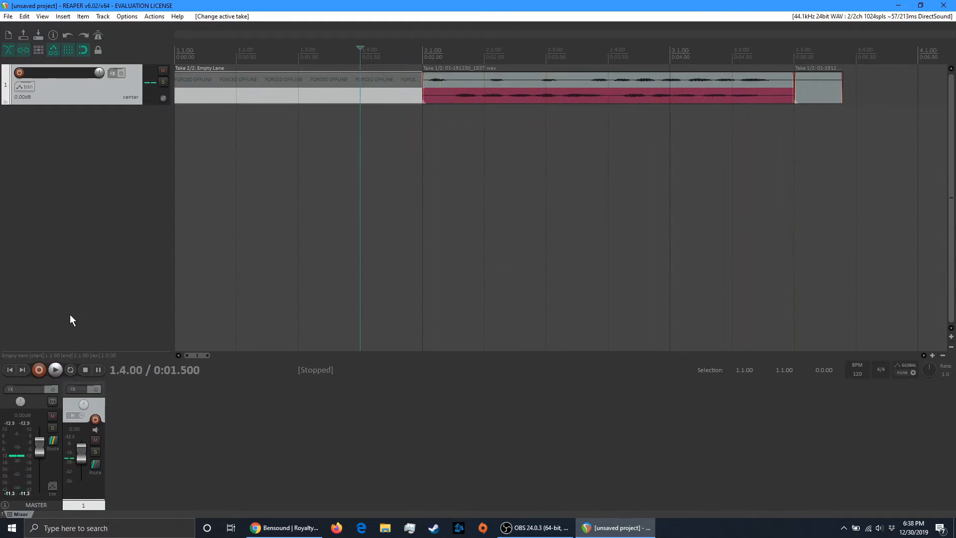
pyautogui.click(10, 371)
# Reactivate the recorded take in the first item and the pink second take at 2.1.00, and audition them from 1.3.00
pyautogui.click(377, 78)
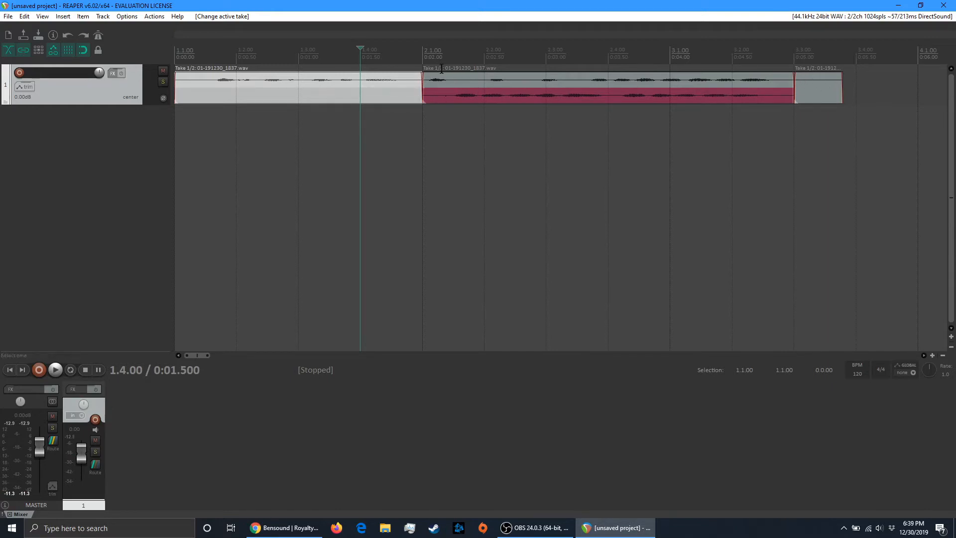
pyautogui.click(459, 95)
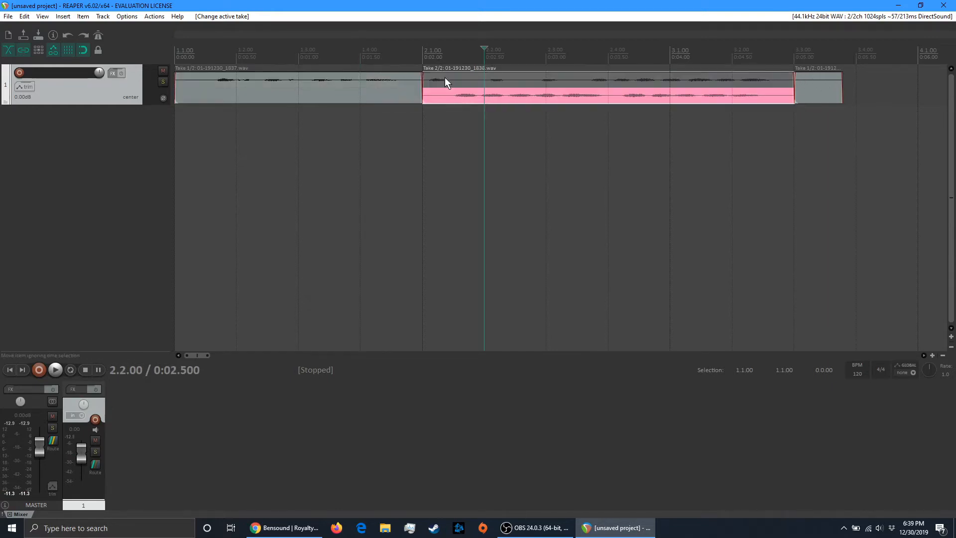
pyautogui.click(303, 75)
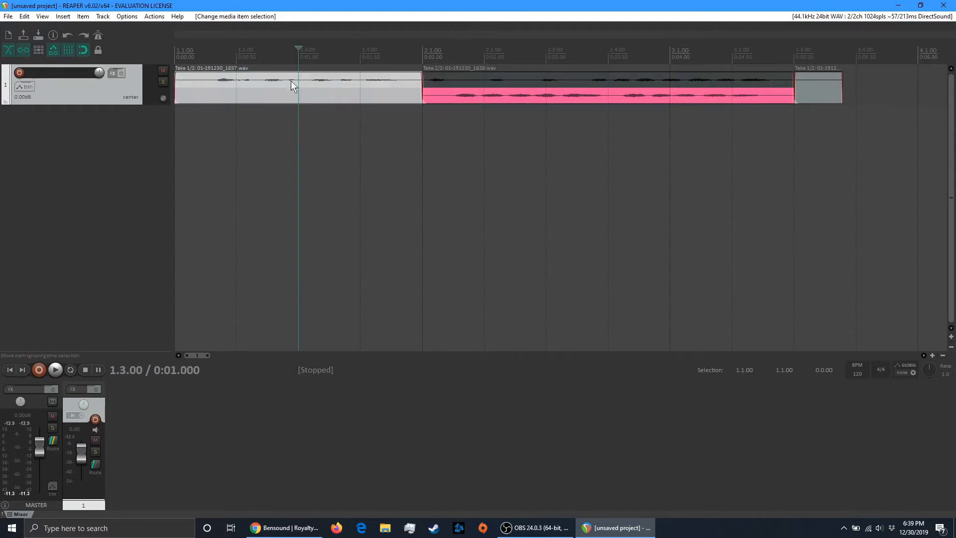
pyautogui.click(55, 369)
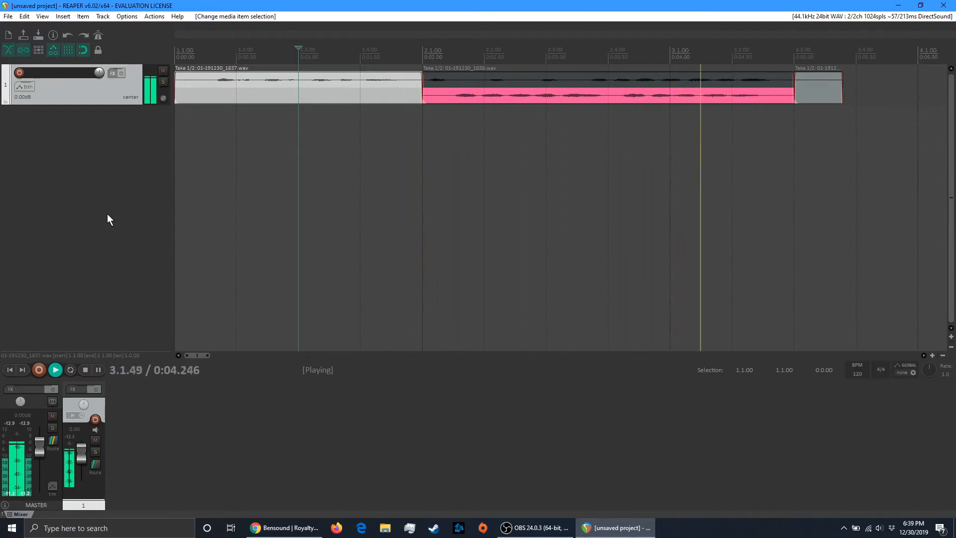
pyautogui.press('space')
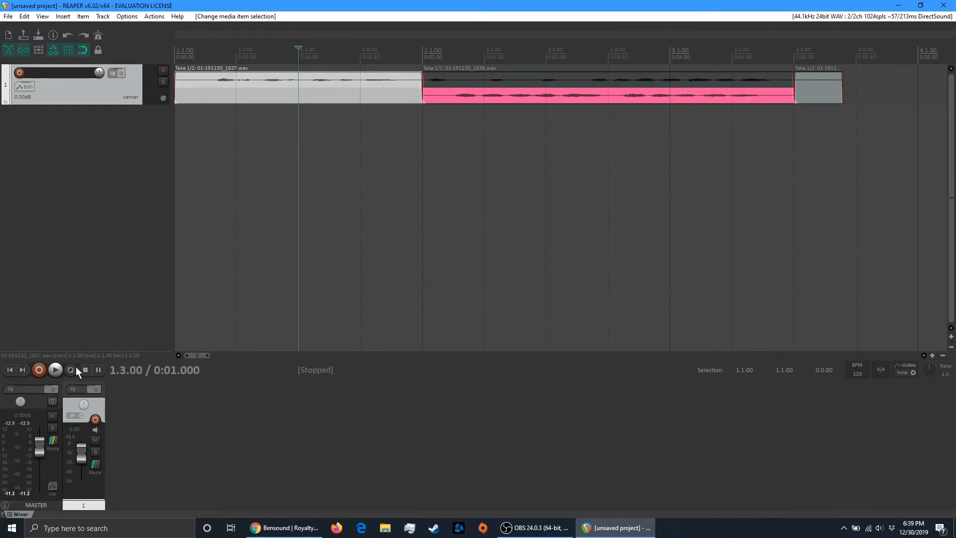
pyautogui.click(10, 369)
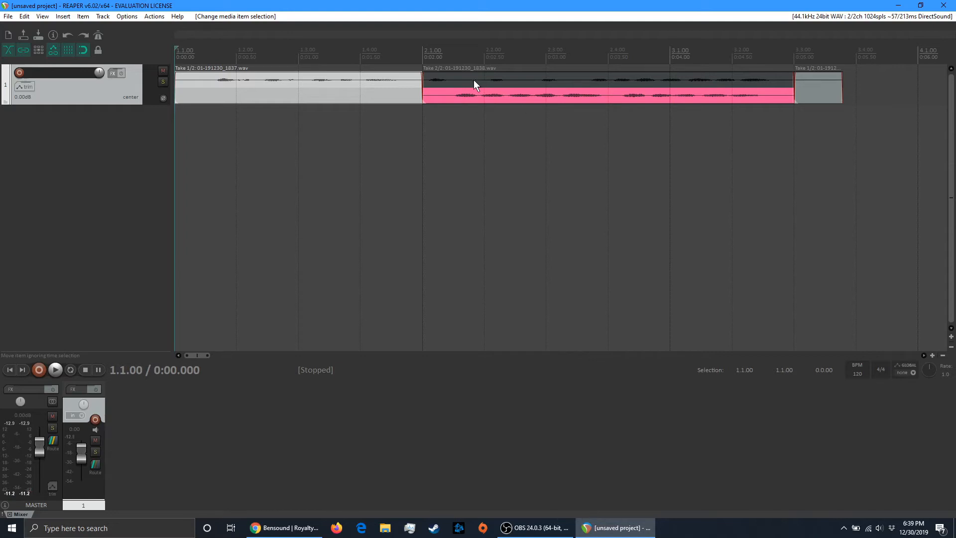
# Record three more takes on track 1, each starting at 2.1.00, and disarm the track
pyautogui.click(423, 80)
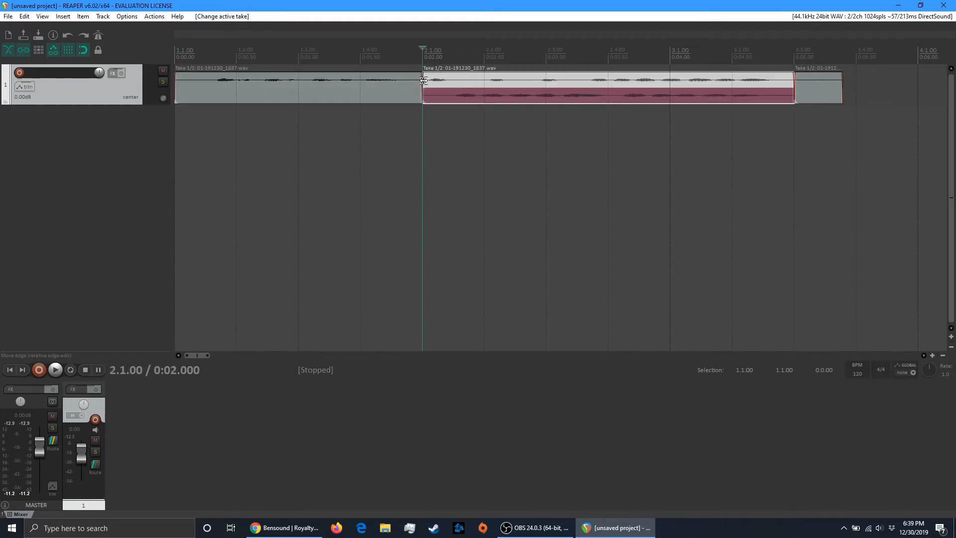
pyautogui.click(95, 419)
pyautogui.click(40, 370)
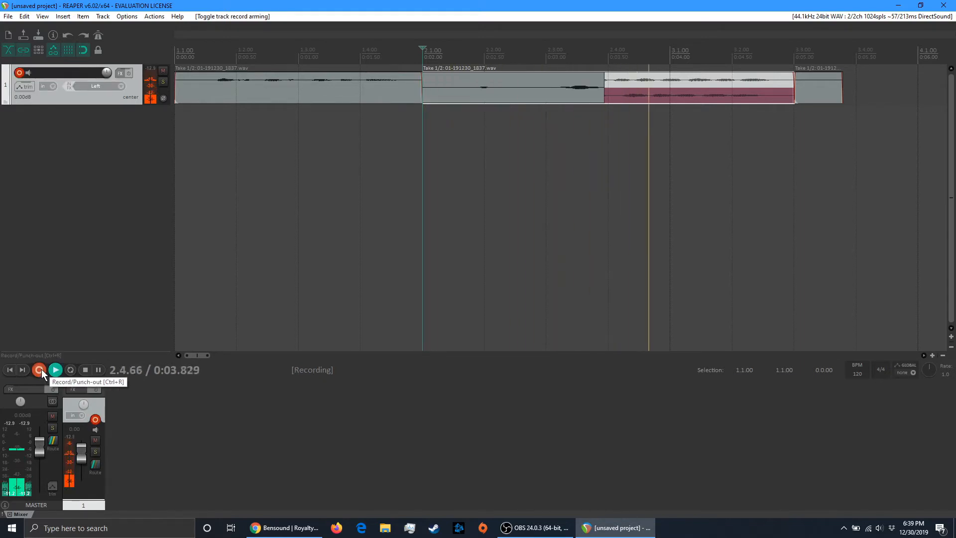
pyautogui.click(41, 369)
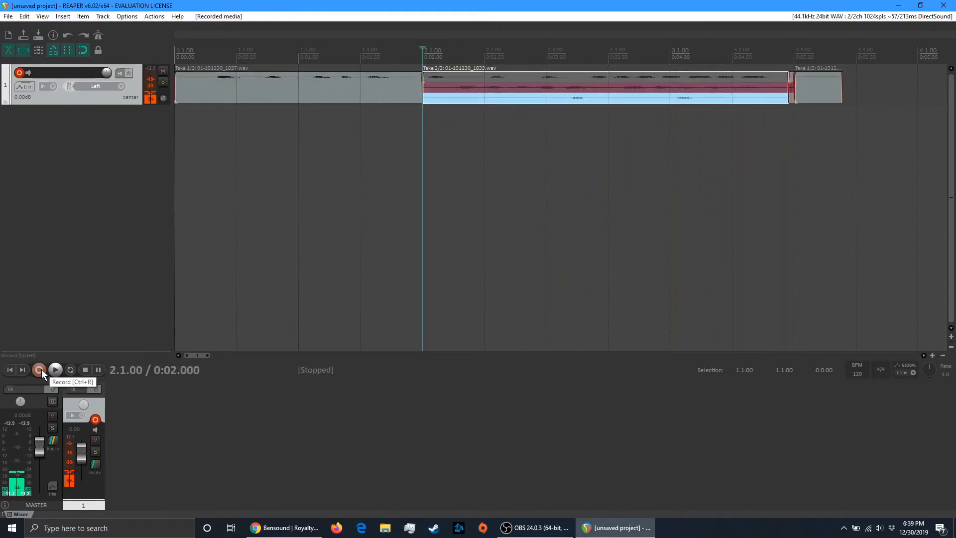
pyautogui.click(40, 369)
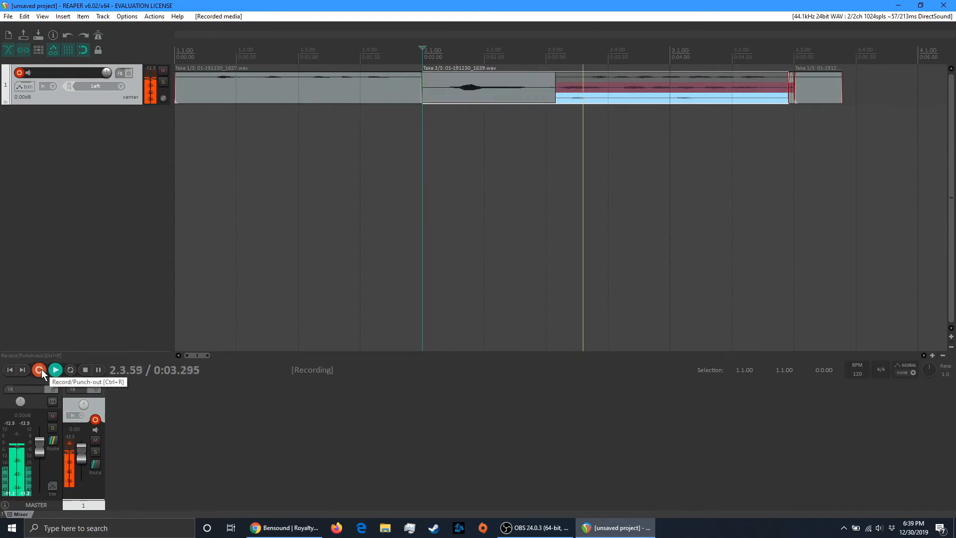
pyautogui.click(41, 369)
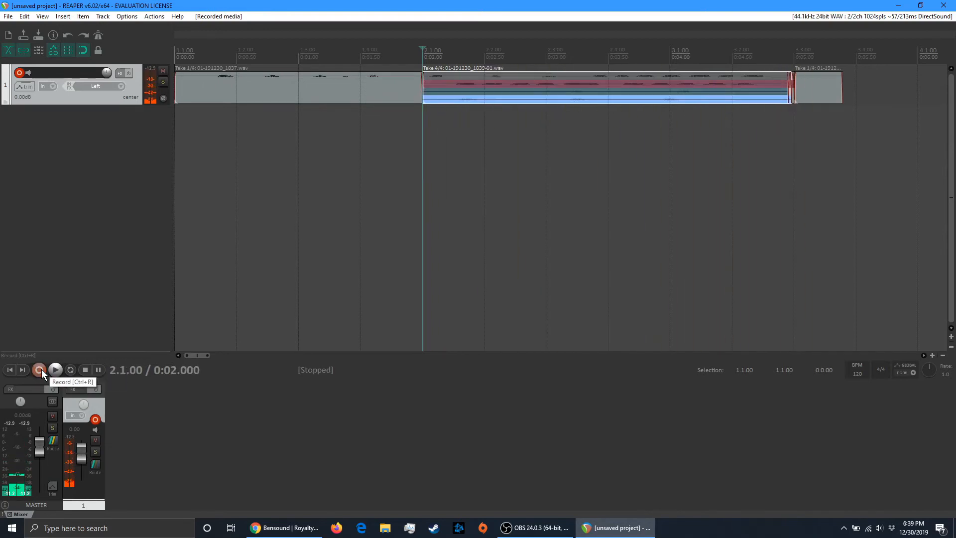
pyautogui.click(41, 369)
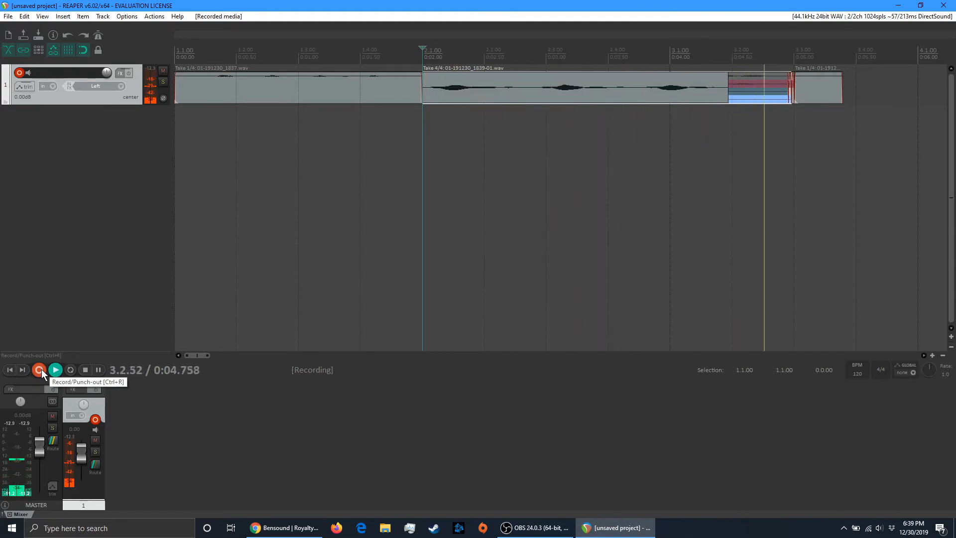
pyautogui.click(41, 369)
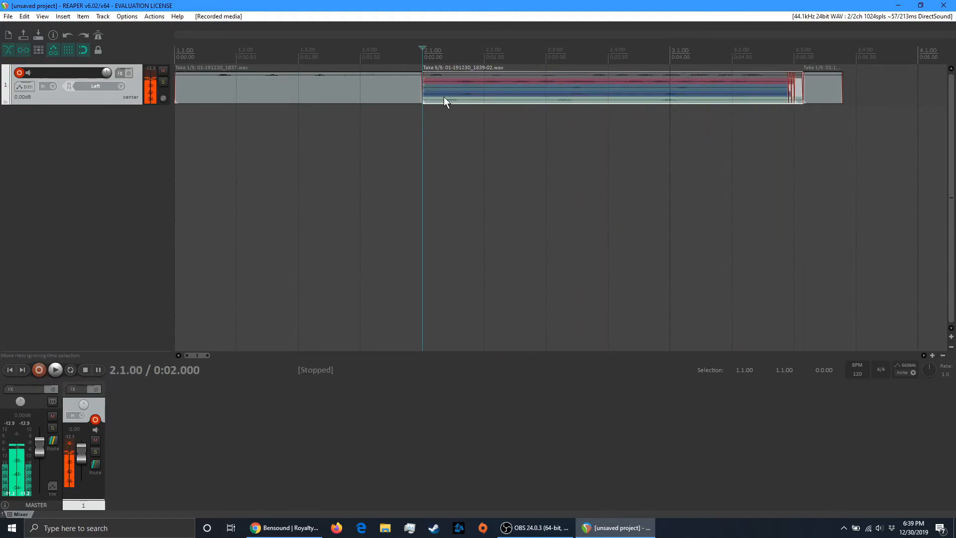
pyautogui.click(96, 420)
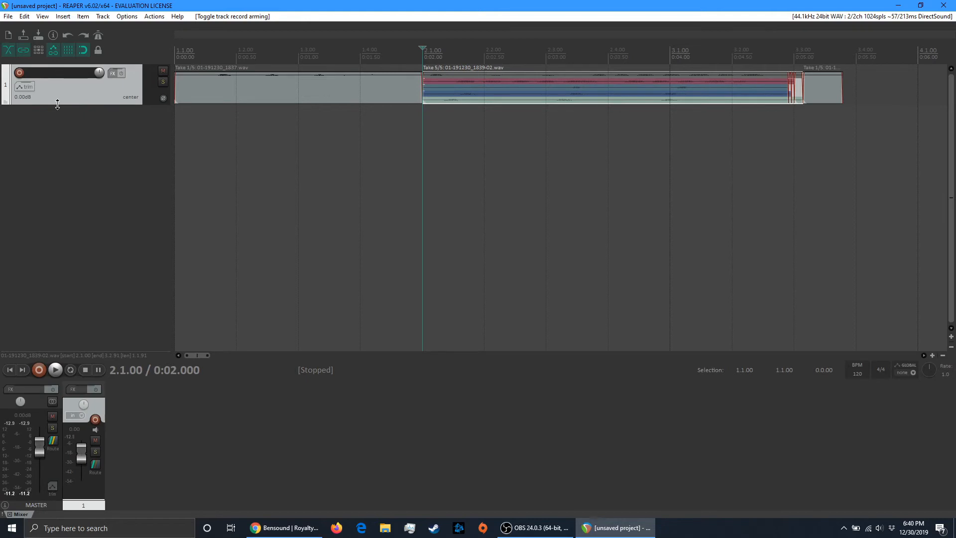
# Increase track 1's height to fill the arrange area with its take lanes, and select the item at 2.1.00
pyautogui.moveTo(58, 104); pyautogui.dragTo(58, 343)
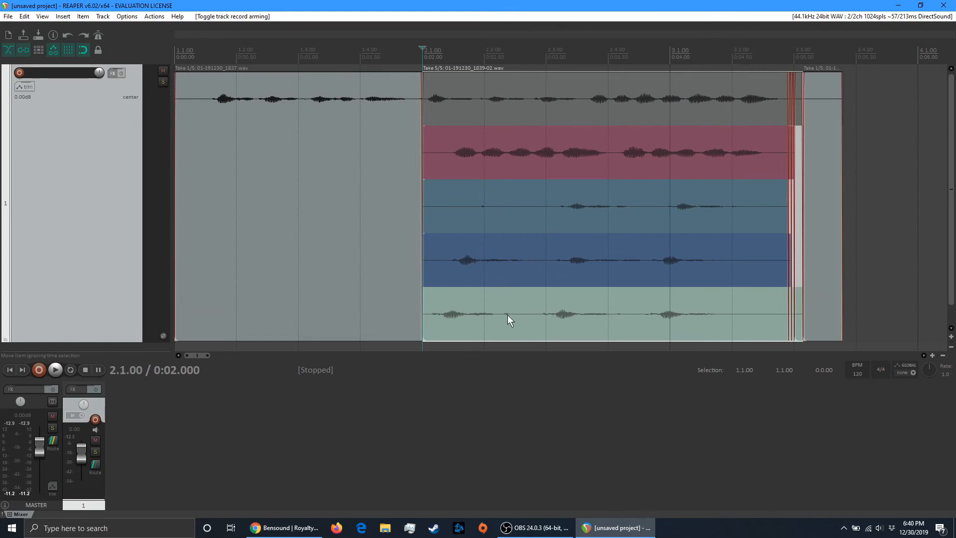
pyautogui.rightClick(473, 311)
pyautogui.click(460, 310)
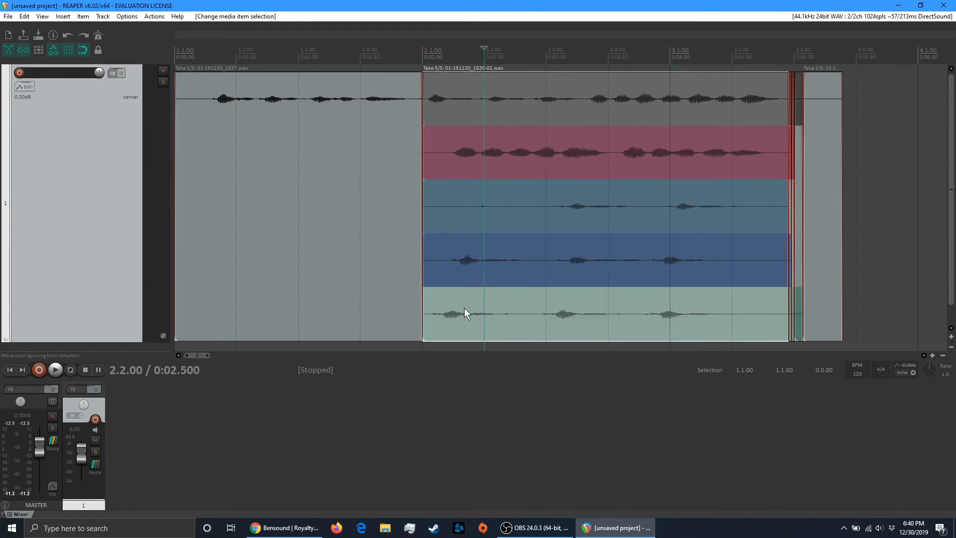
# Make the pink second take of the item at 2.1.00 active and delete that take
pyautogui.click(464, 154)
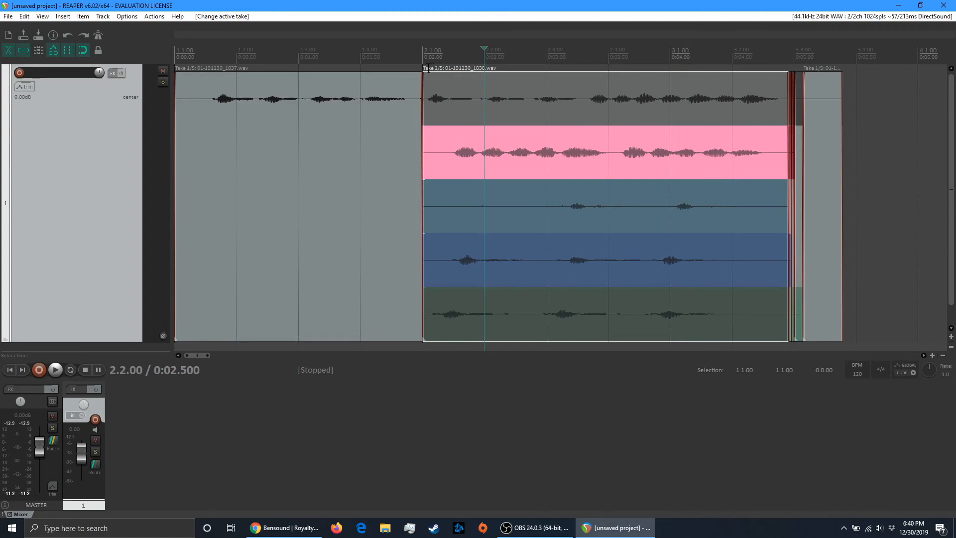
pyautogui.rightClick(468, 151)
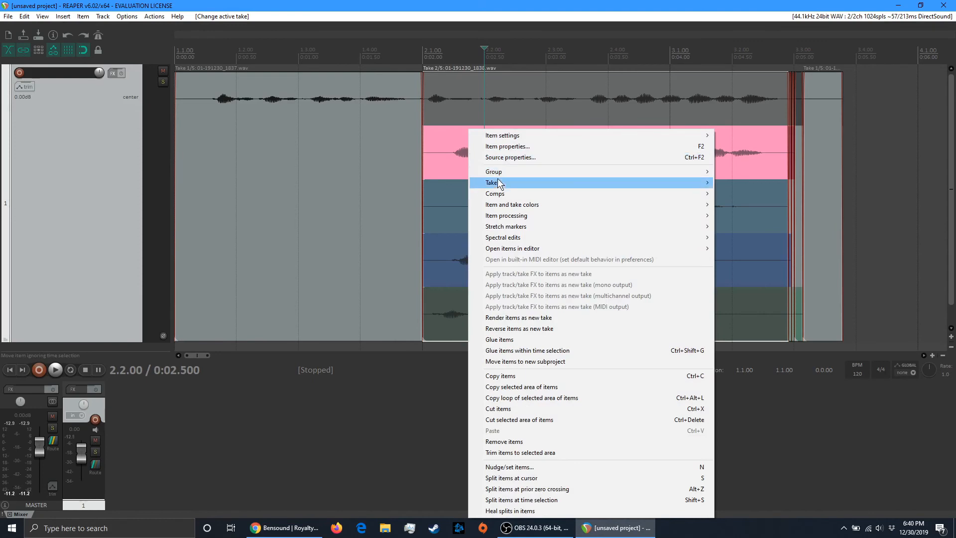
pyautogui.moveTo(498, 181)
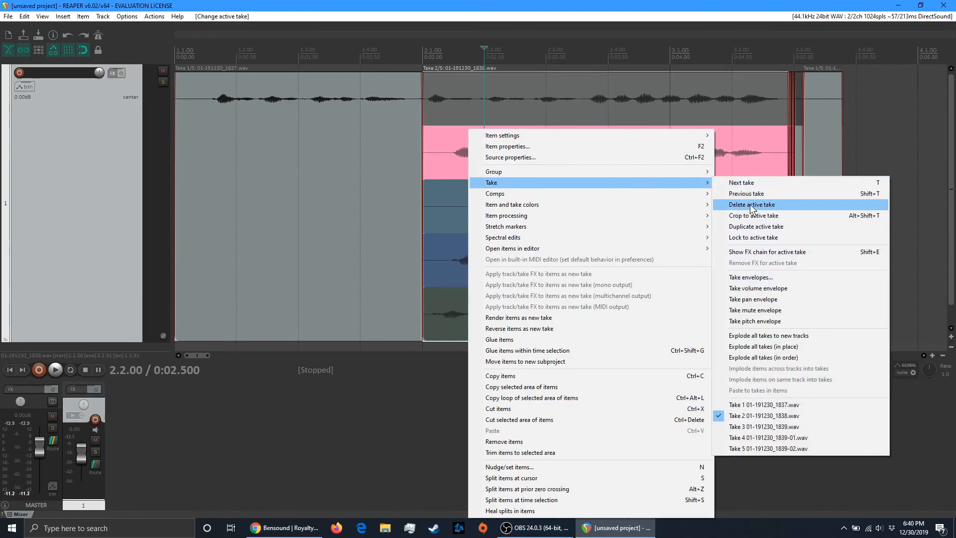
pyautogui.click(750, 205)
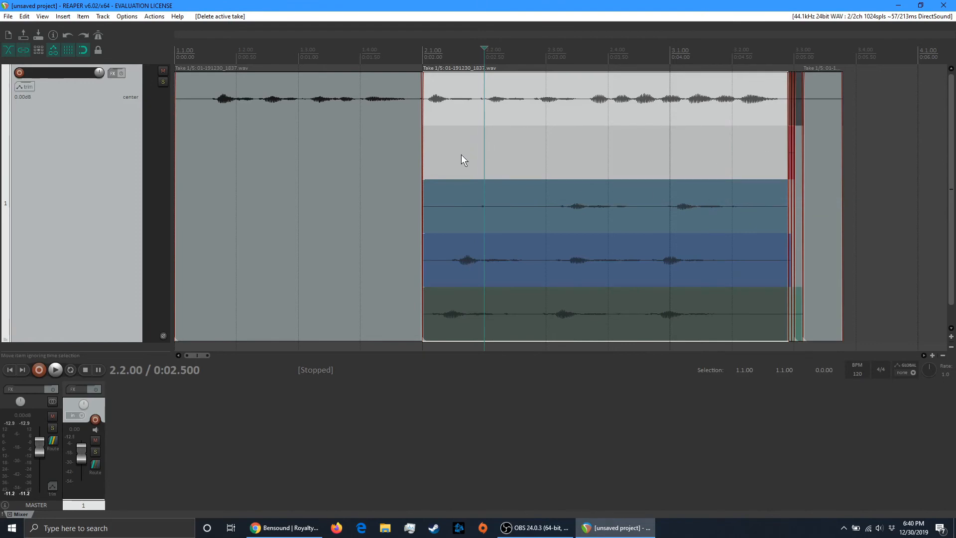
# Activate the blue fourth take of the item at 2.1.00 and delete it
pyautogui.click(456, 260)
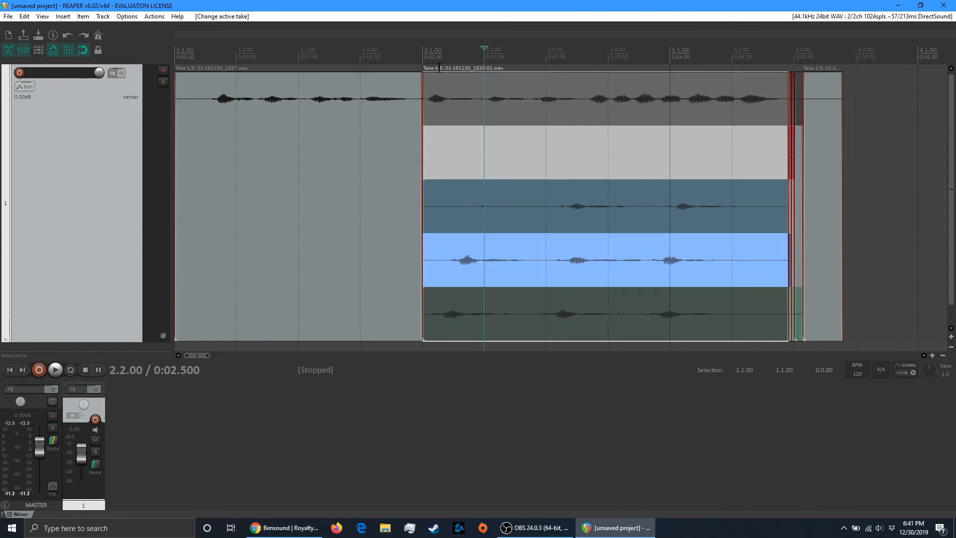
pyautogui.rightClick(458, 261)
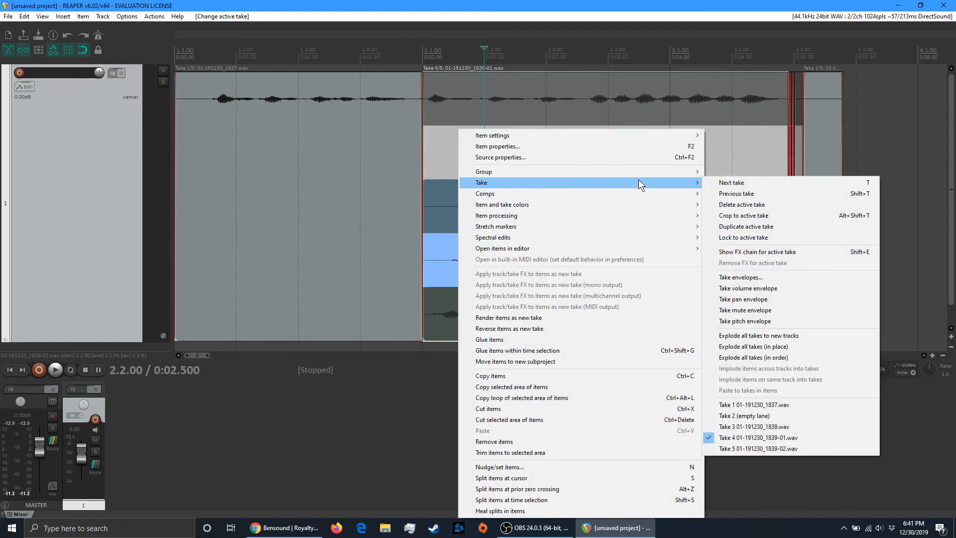
pyautogui.moveTo(680, 182)
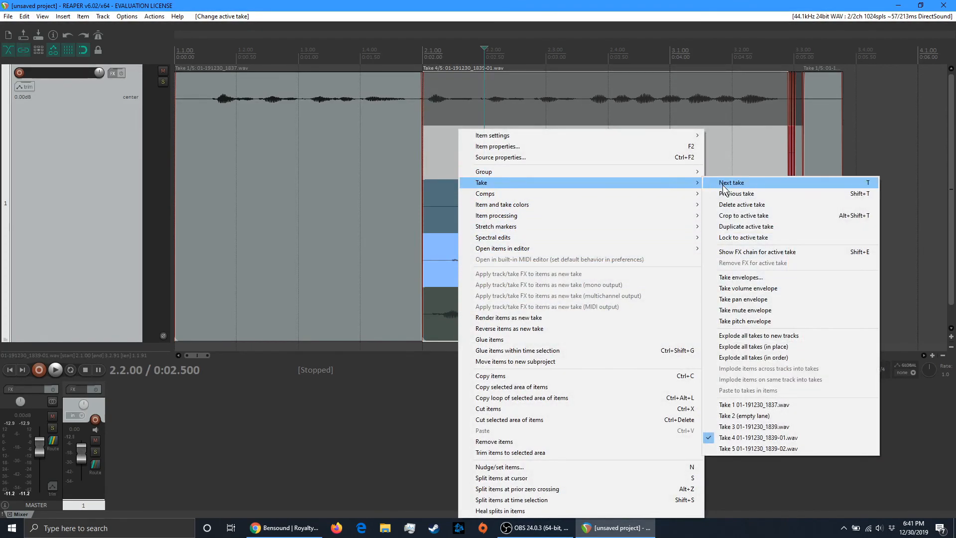
pyautogui.click(746, 205)
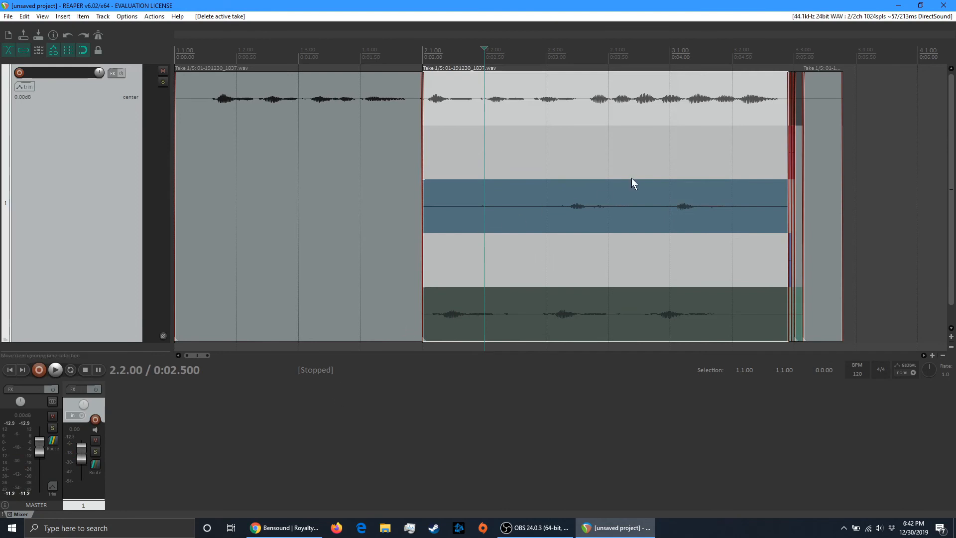
# Activate the green fifth take of the item at 2.1.00 and crop the item to that active take
pyautogui.click(503, 315)
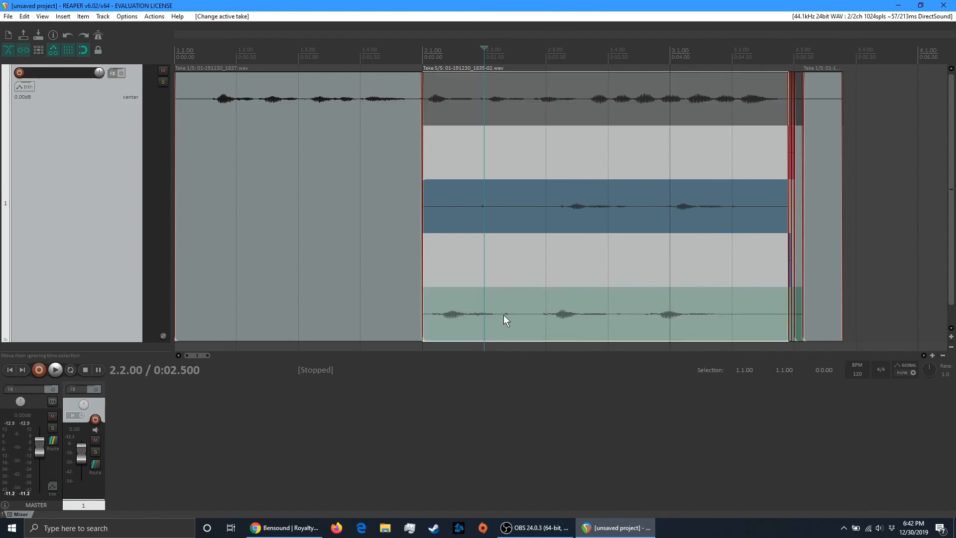
pyautogui.rightClick(468, 315)
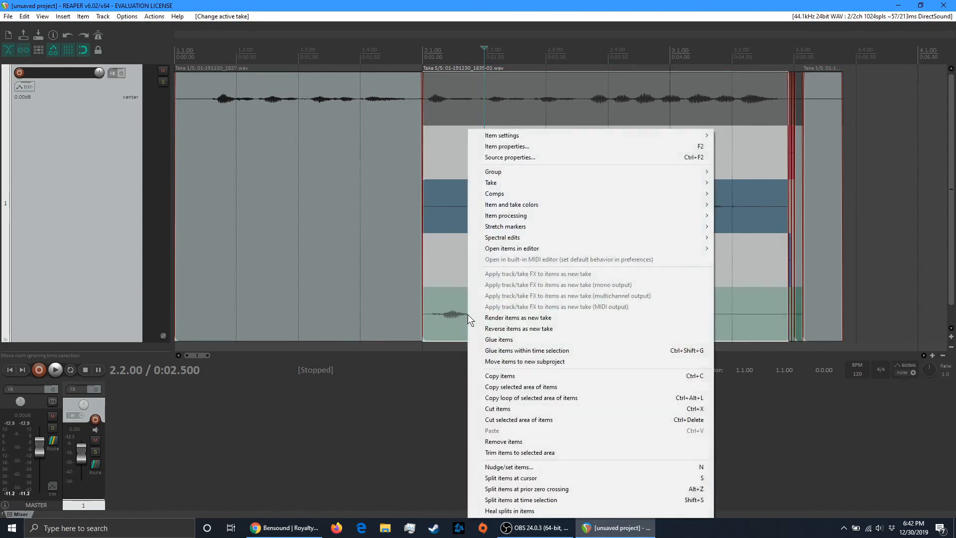
pyautogui.moveTo(544, 185)
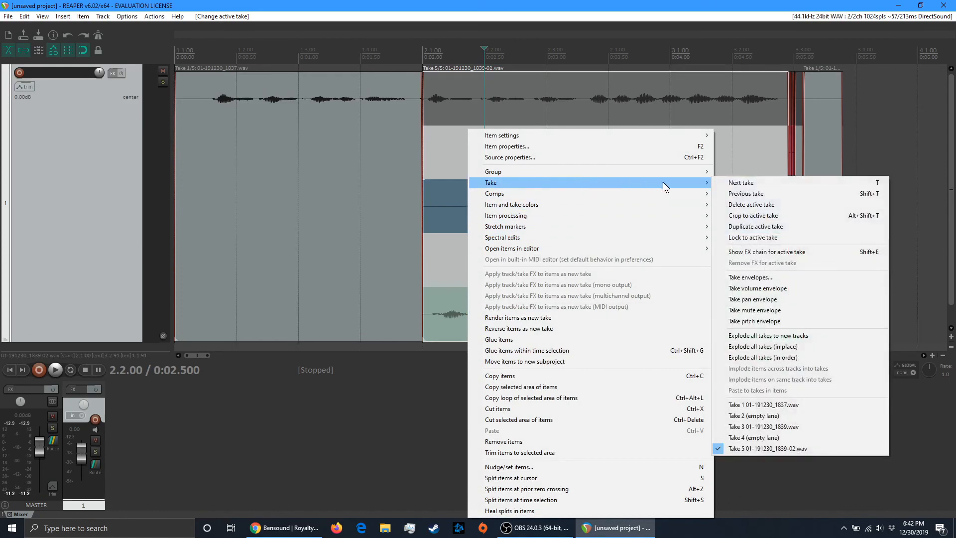
pyautogui.click(768, 216)
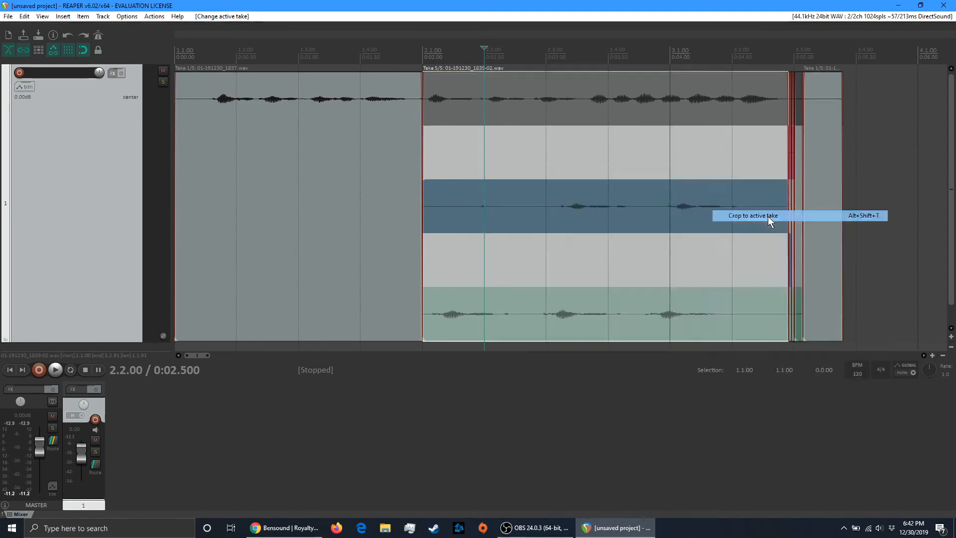